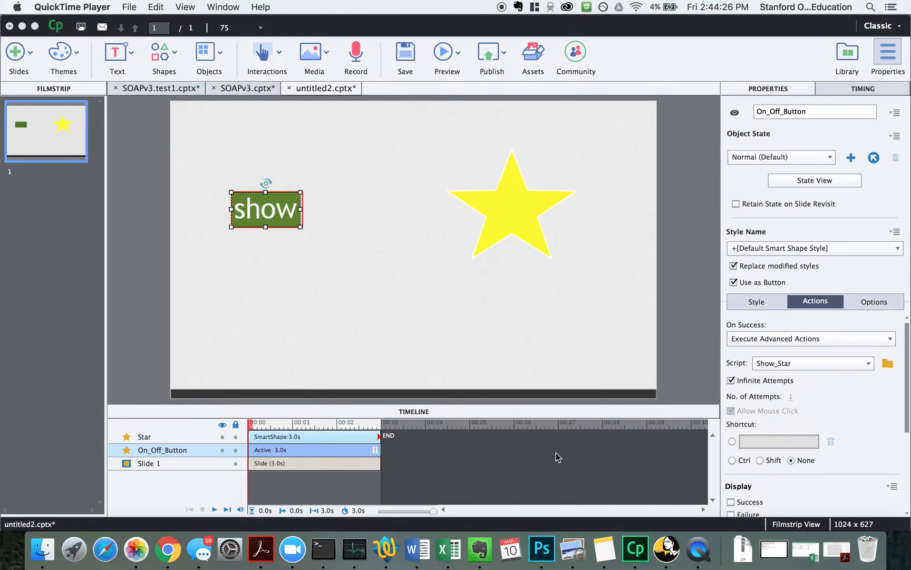
Step: Switch to the Chrome preview, test the show/hide button on the star repeatedly, and close the preview
{"action": "left_click", "coordinate": [168, 550]}
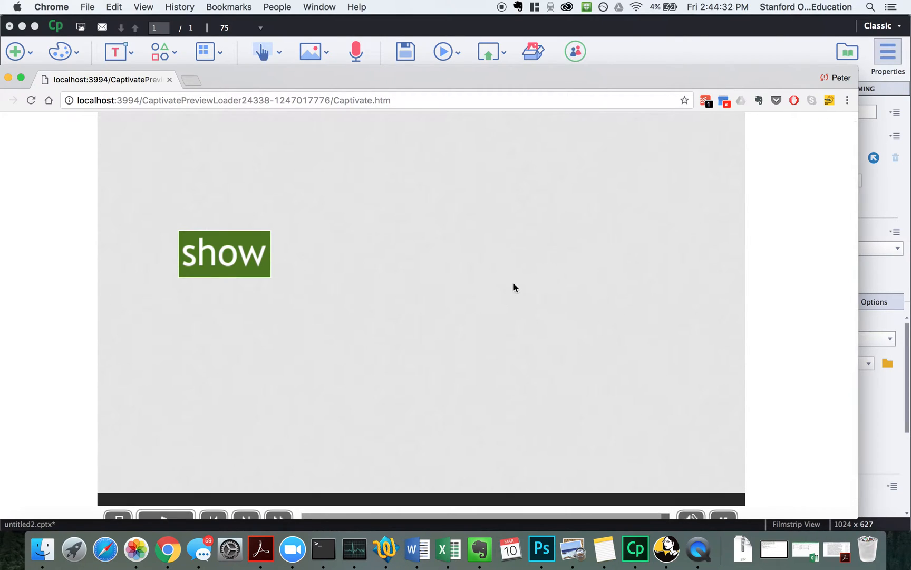
{"action": "left_click", "coordinate": [250, 270]}
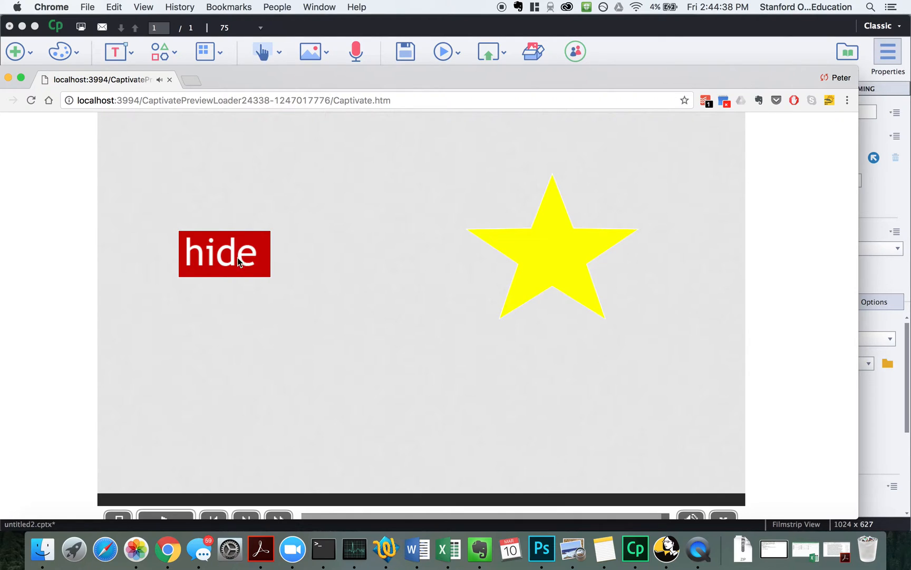
{"action": "left_click", "coordinate": [234, 254]}
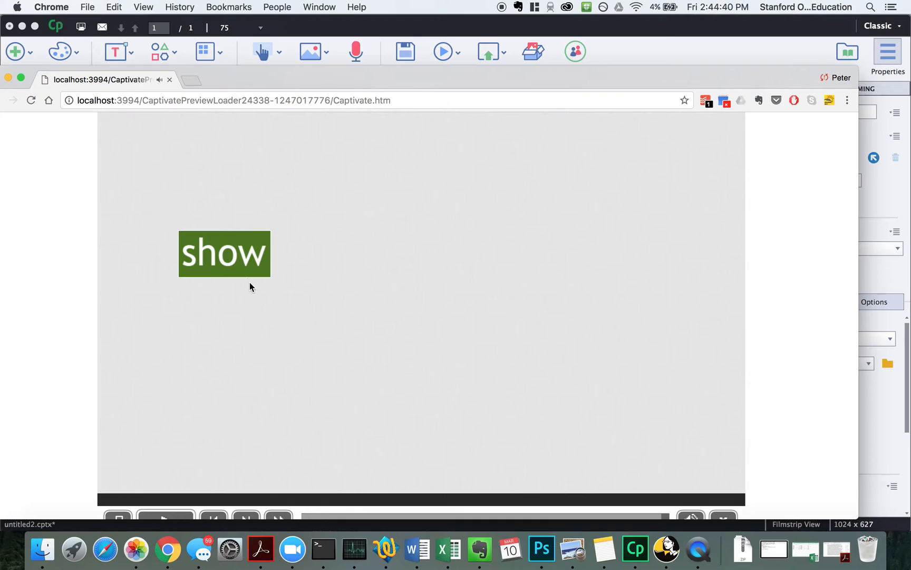
{"action": "left_click", "coordinate": [240, 257]}
{"action": "left_click", "coordinate": [239, 258]}
{"action": "left_click", "coordinate": [240, 258]}
{"action": "left_click", "coordinate": [239, 257]}
{"action": "left_click", "coordinate": [240, 258]}
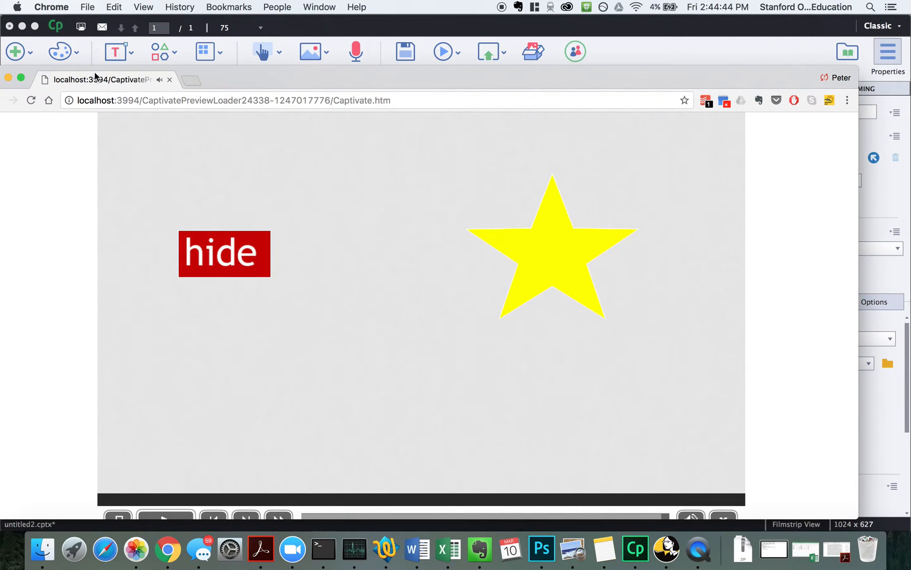
{"action": "left_click", "coordinate": [8, 77]}
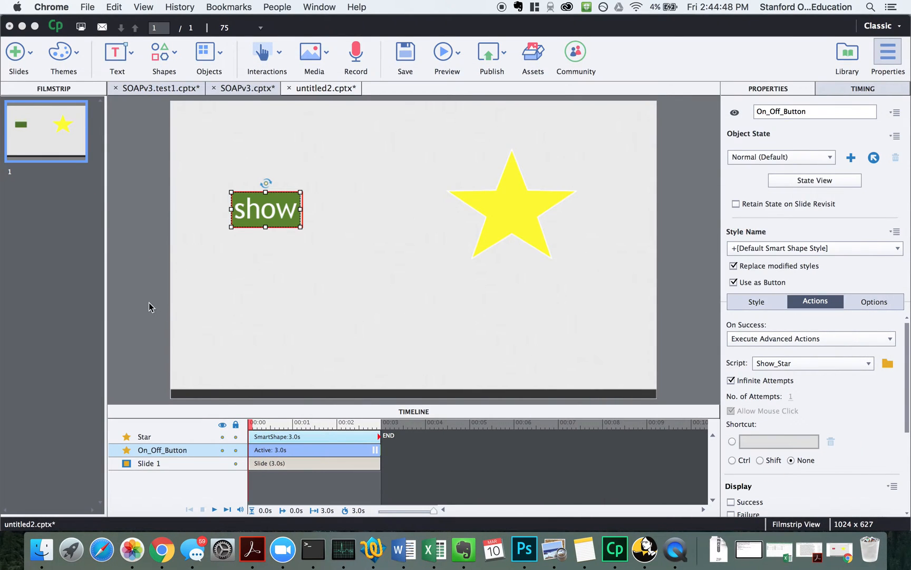
Step: Compare the Normal and Off states of On_Off_Button in the state view, and return to the slide
{"action": "left_click", "coordinate": [319, 313]}
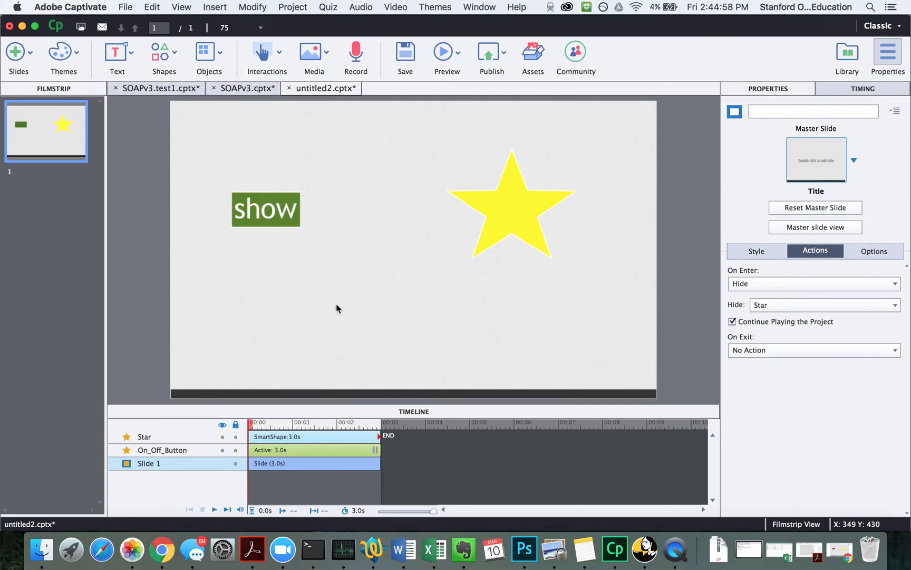
{"action": "left_click", "coordinate": [275, 208]}
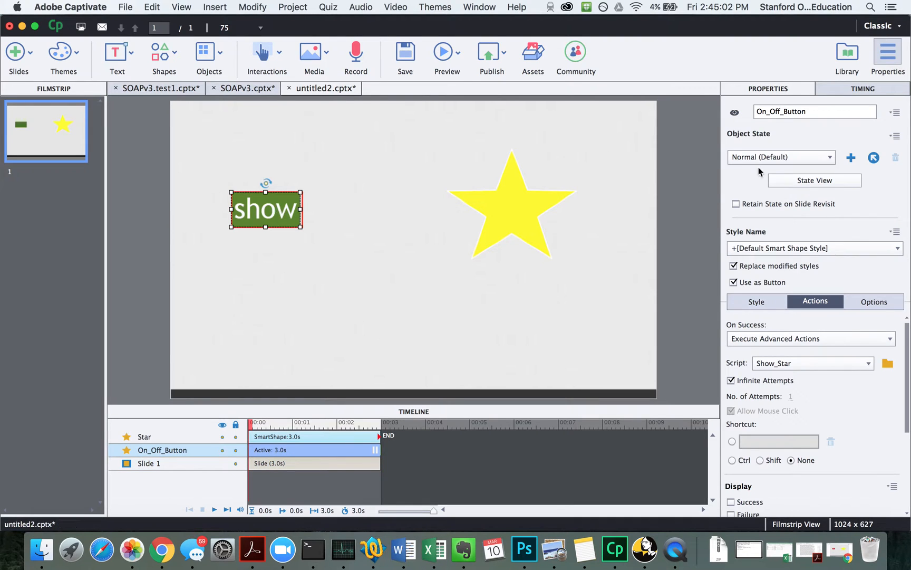
{"action": "left_click", "coordinate": [798, 182]}
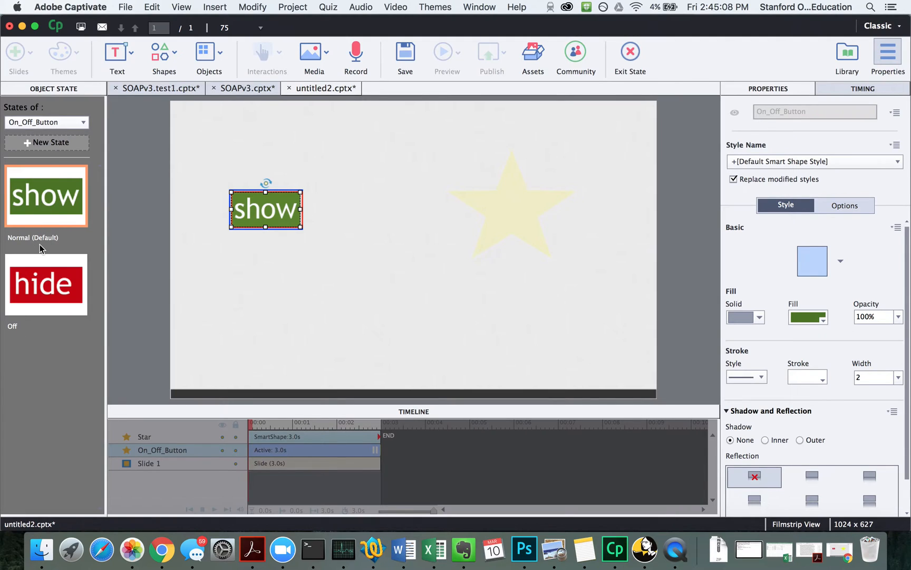
{"action": "left_click", "coordinate": [42, 279]}
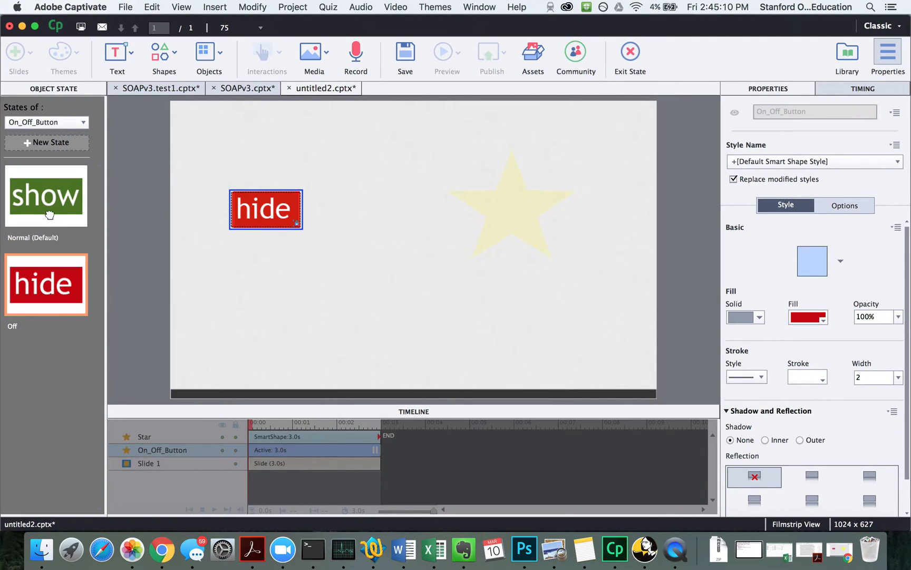
{"action": "left_click", "coordinate": [50, 214]}
{"action": "left_click", "coordinate": [52, 279]}
{"action": "left_click", "coordinate": [61, 202]}
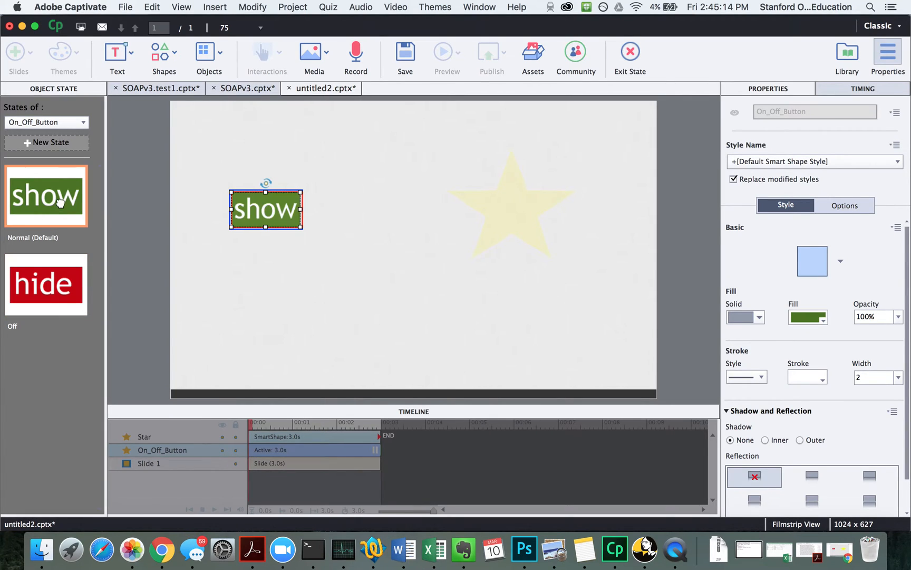
{"action": "left_click", "coordinate": [634, 56]}
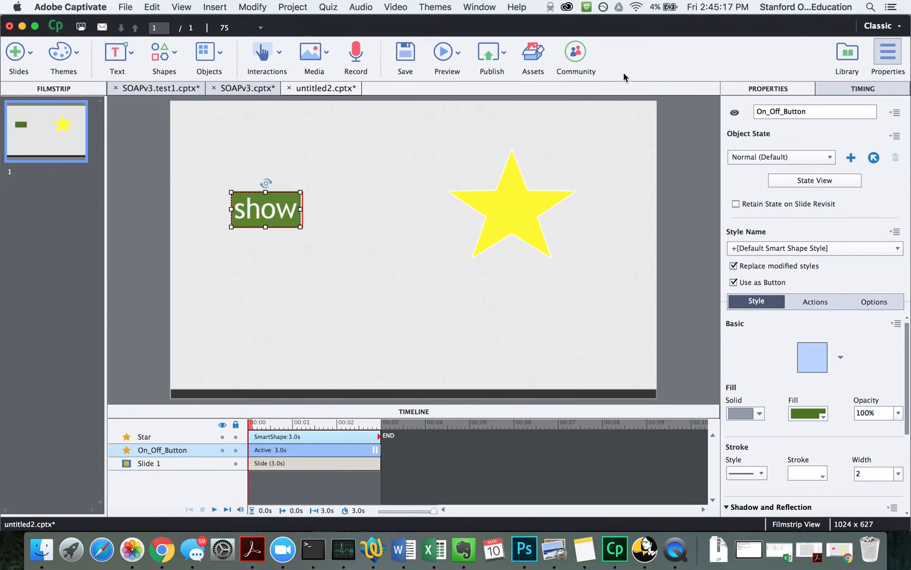
Step: Set Slide 1's On Enter action to Hide with the Star as its target
{"action": "left_click", "coordinate": [497, 225]}
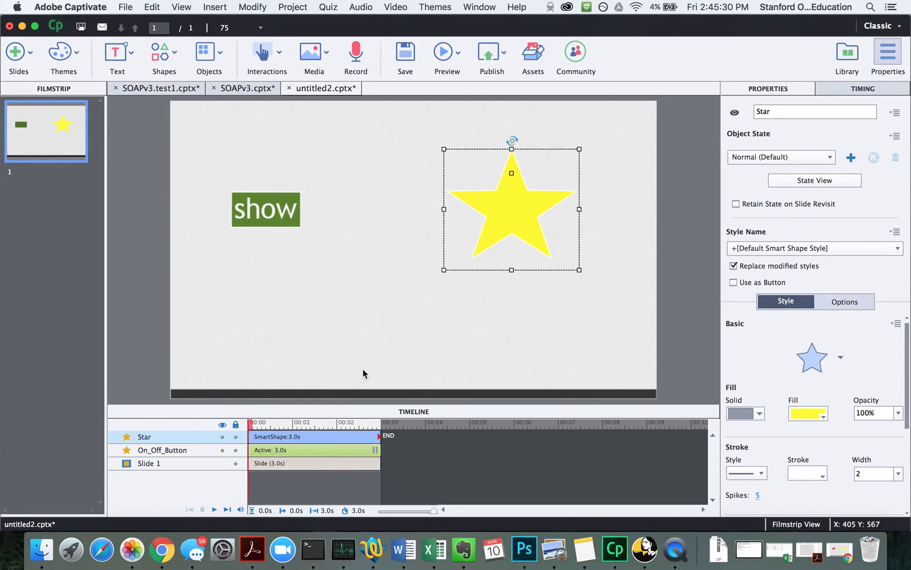
{"action": "left_click", "coordinate": [175, 465]}
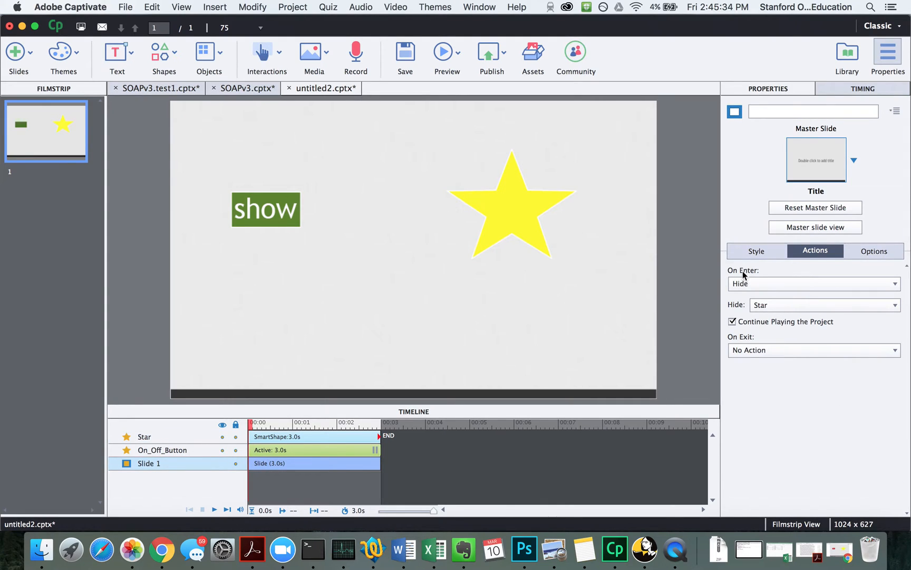
{"action": "left_click", "coordinate": [769, 284]}
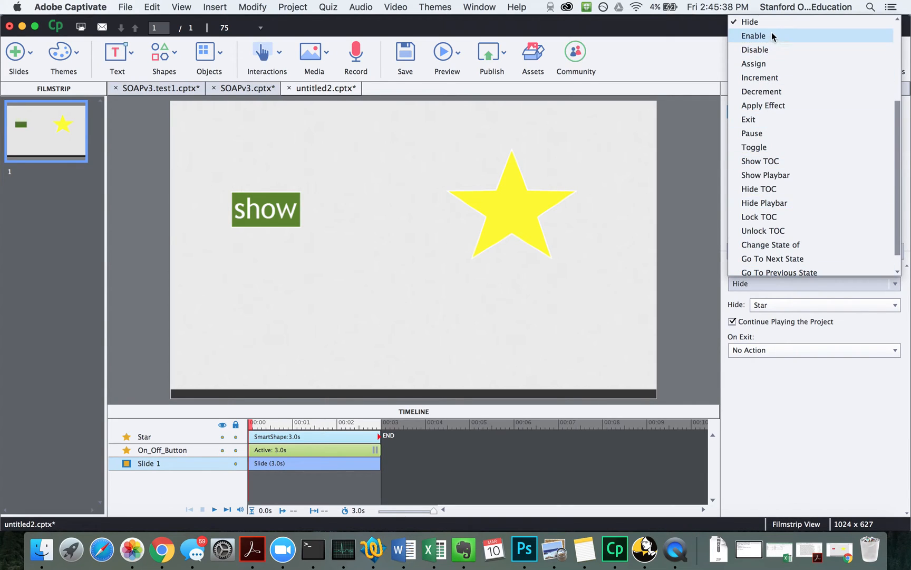
{"action": "left_click", "coordinate": [759, 21]}
{"action": "left_click", "coordinate": [547, 334]}
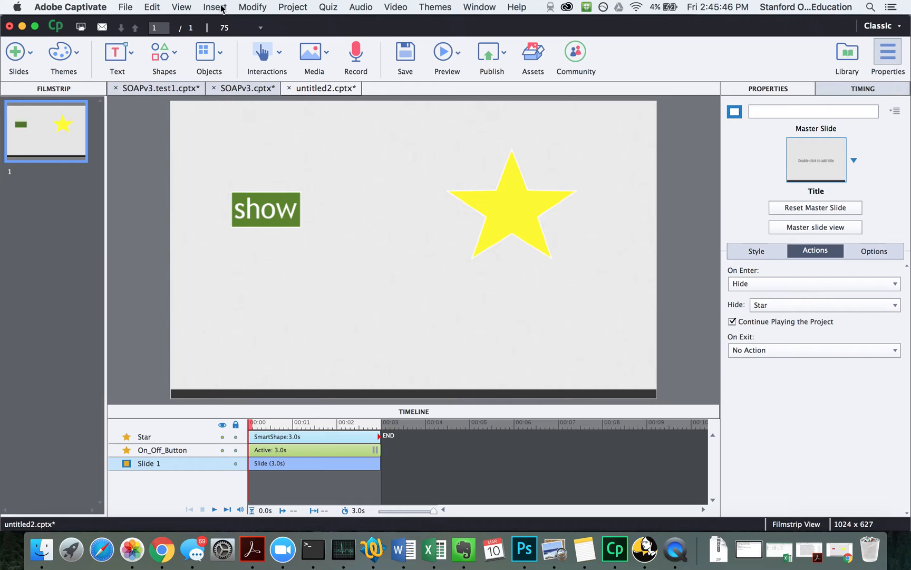
Step: Review the value and description of the user variable onoroff in the project variables
{"action": "left_click", "coordinate": [286, 6]}
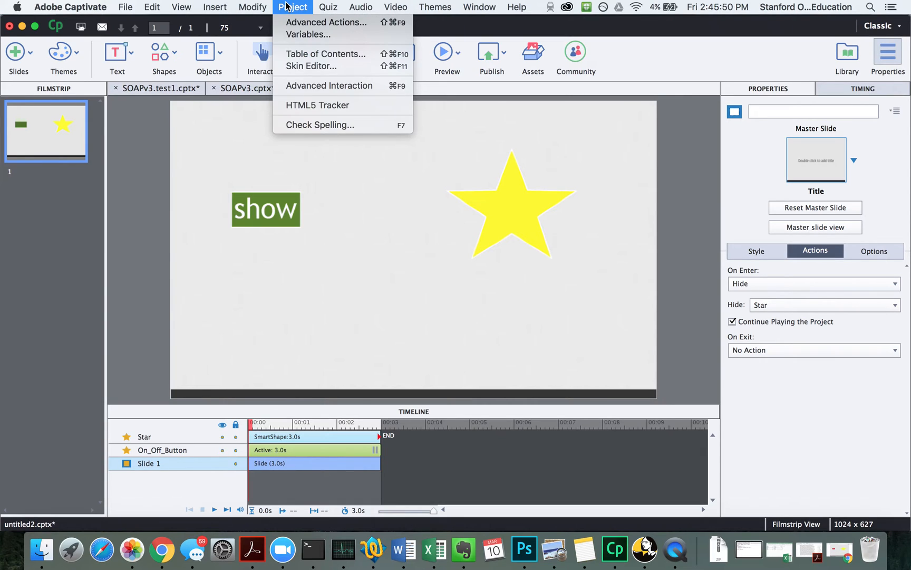
{"action": "left_click", "coordinate": [293, 36]}
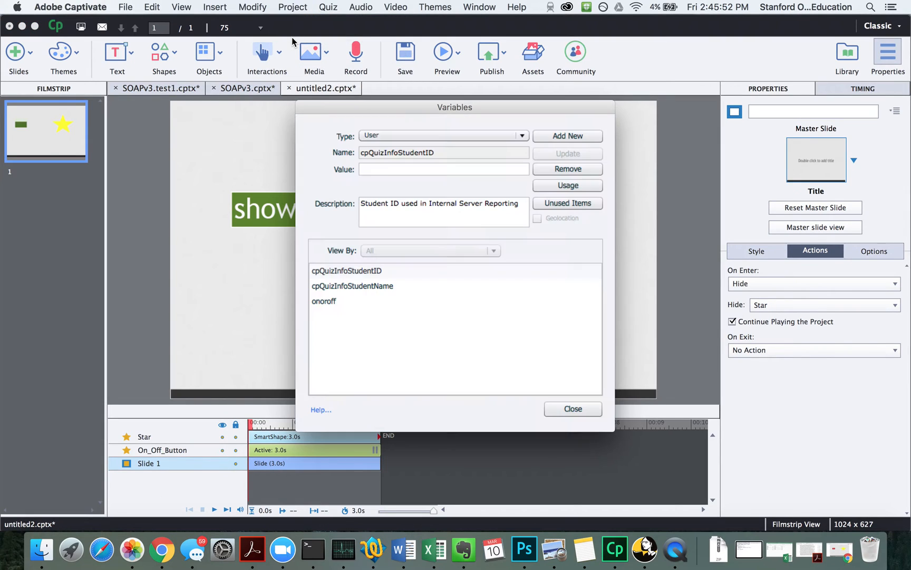
{"action": "left_click", "coordinate": [455, 134]}
{"action": "left_click", "coordinate": [451, 147]}
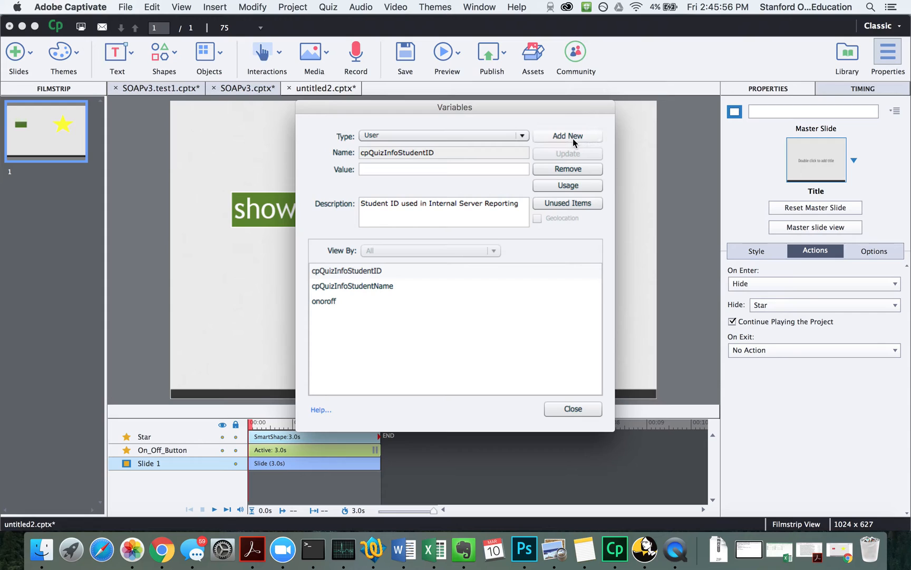
{"action": "left_click", "coordinate": [442, 168]}
{"action": "left_click", "coordinate": [387, 301]}
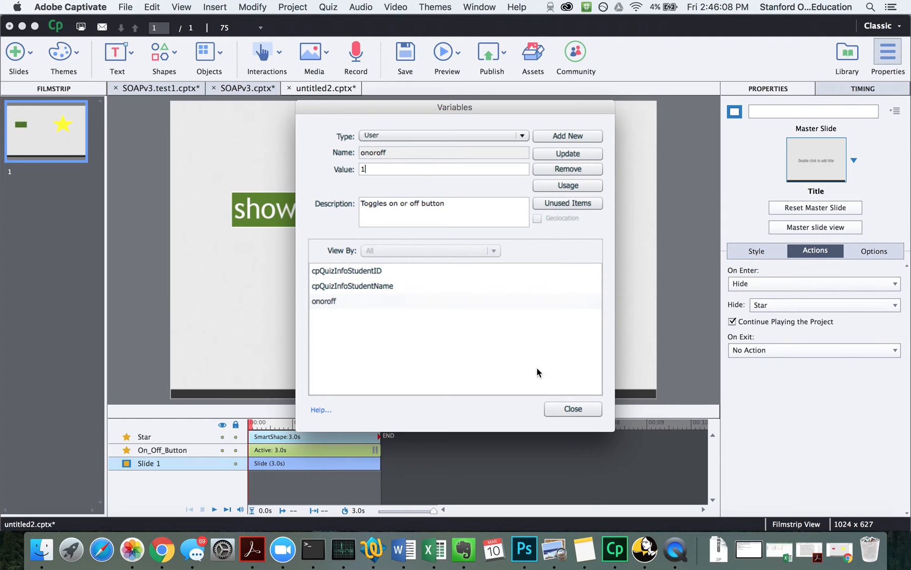
{"action": "left_click", "coordinate": [566, 411]}
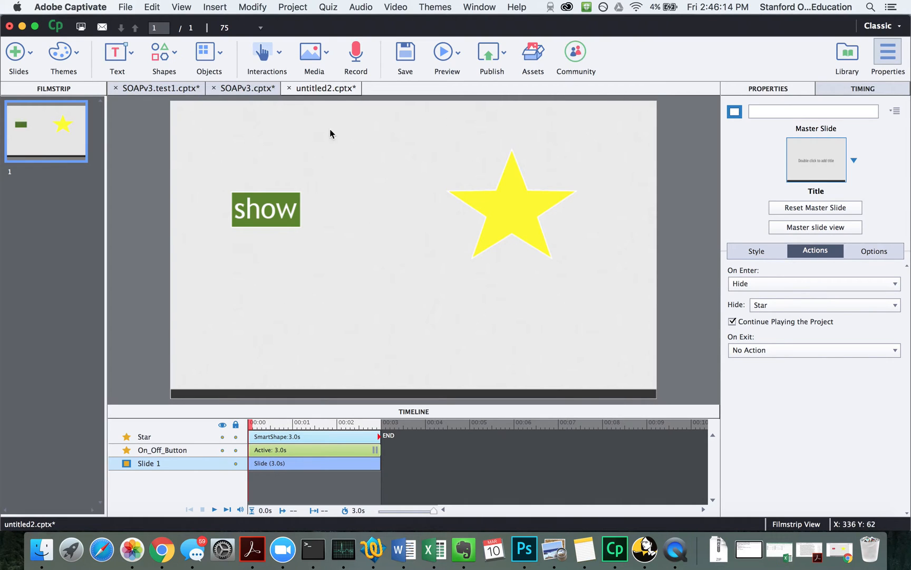
Step: Set On_Off_Button's On Success action to Execute Advanced Actions with the Show_Star script
{"action": "left_click", "coordinate": [270, 209]}
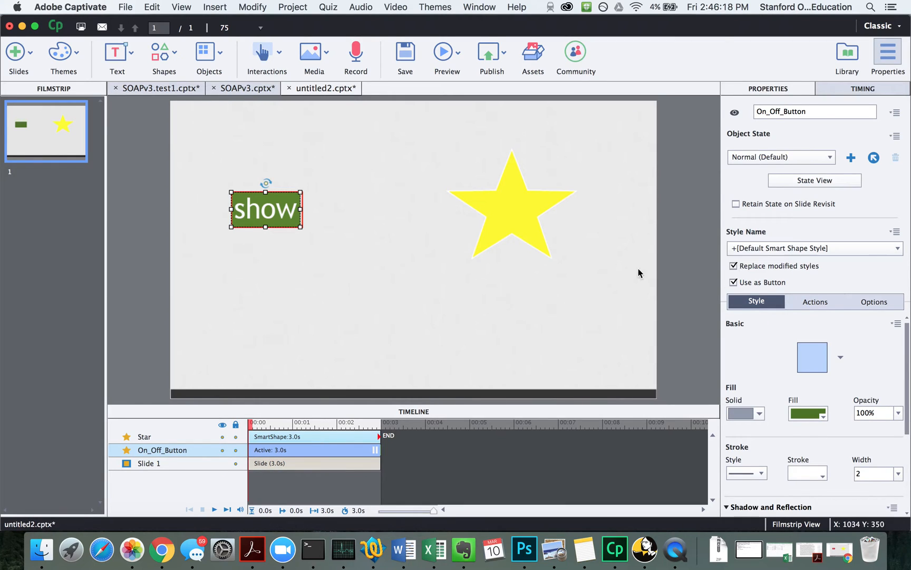
{"action": "left_click", "coordinate": [805, 302]}
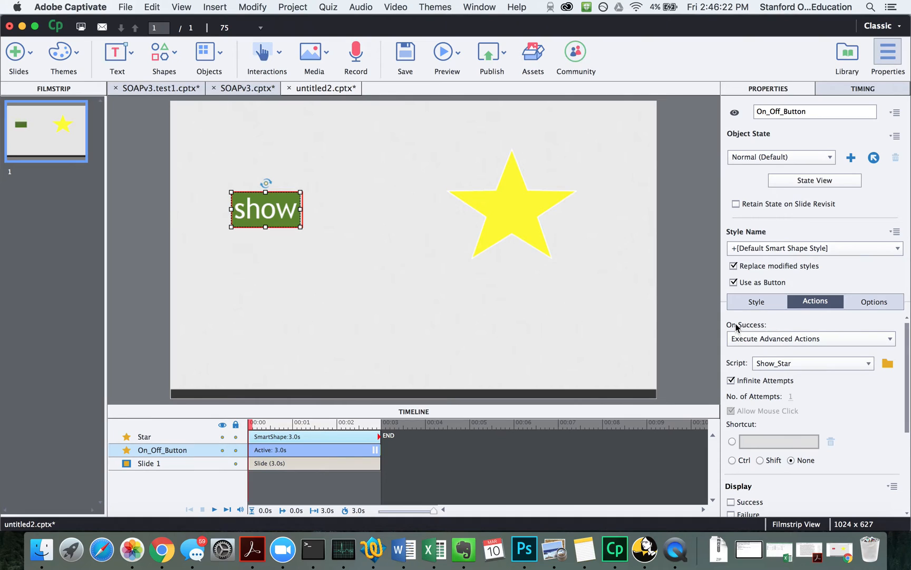
{"action": "left_click", "coordinate": [770, 343]}
{"action": "scroll", "coordinate": [776, 239], "scroll_direction": "up", "scroll_amount": 5}
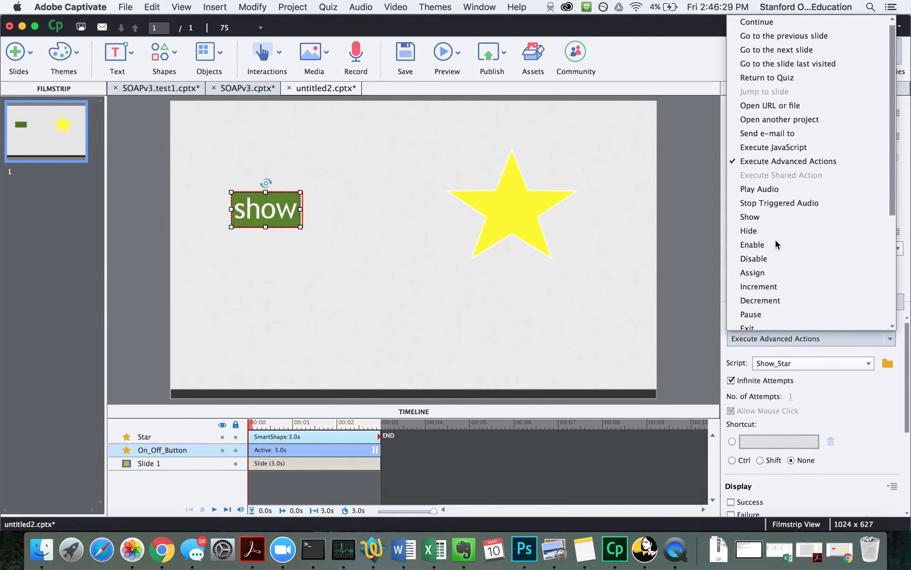
{"action": "left_click", "coordinate": [781, 166]}
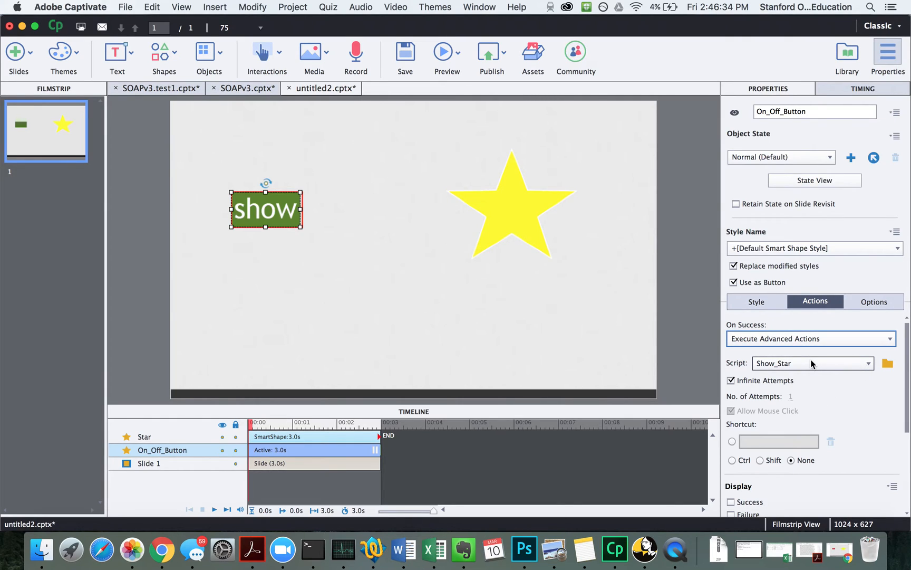
{"action": "left_click", "coordinate": [781, 363]}
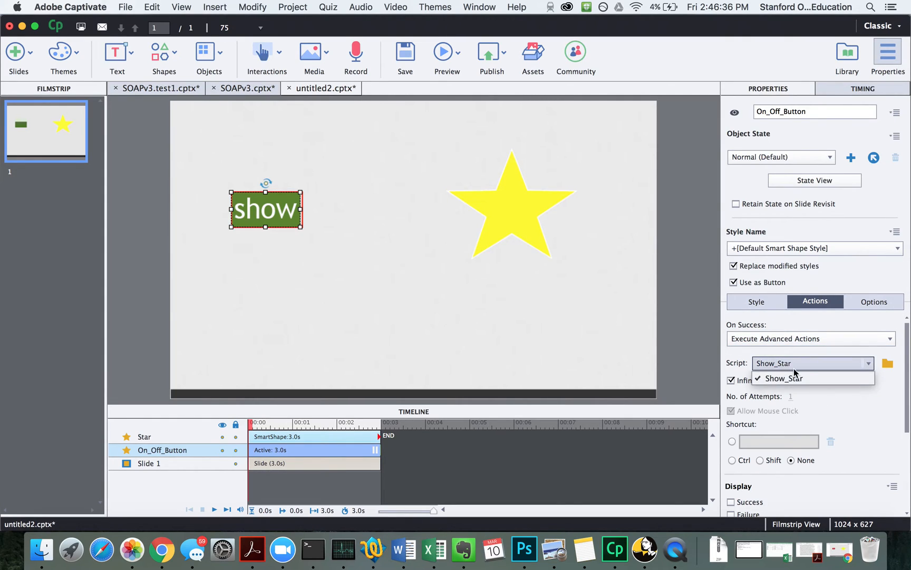
{"action": "left_click", "coordinate": [867, 360]}
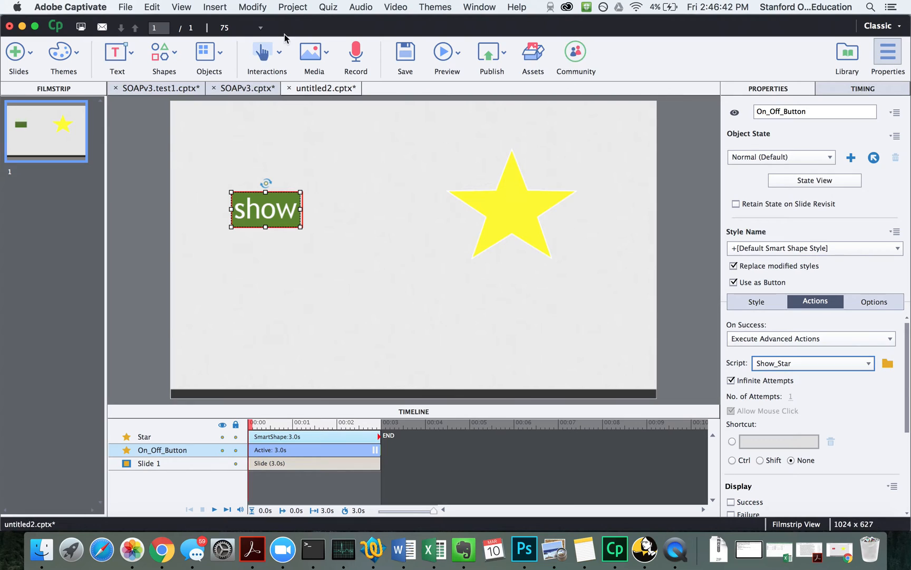
Step: Start a blank advanced action of type Conditional actions and name it Action_Name
{"action": "left_click", "coordinate": [289, 7]}
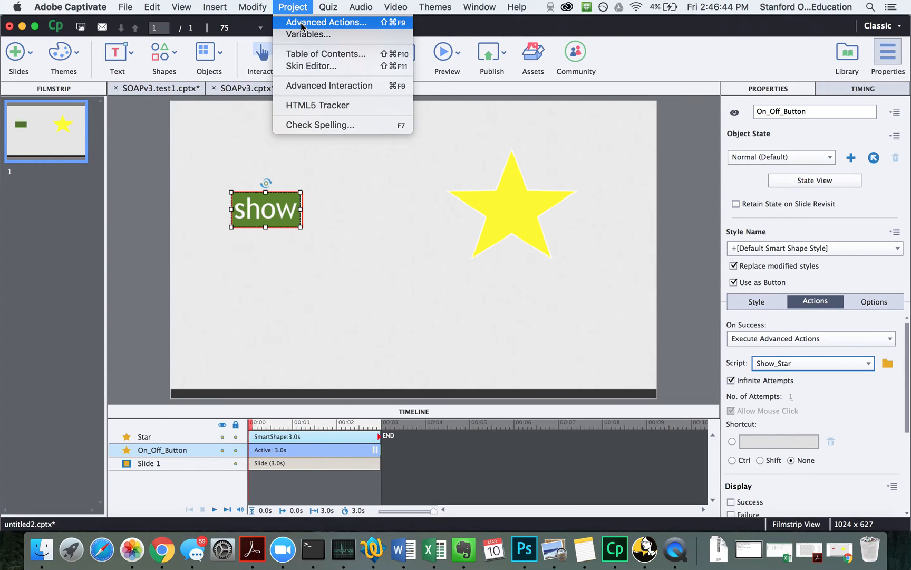
{"action": "left_click", "coordinate": [301, 23]}
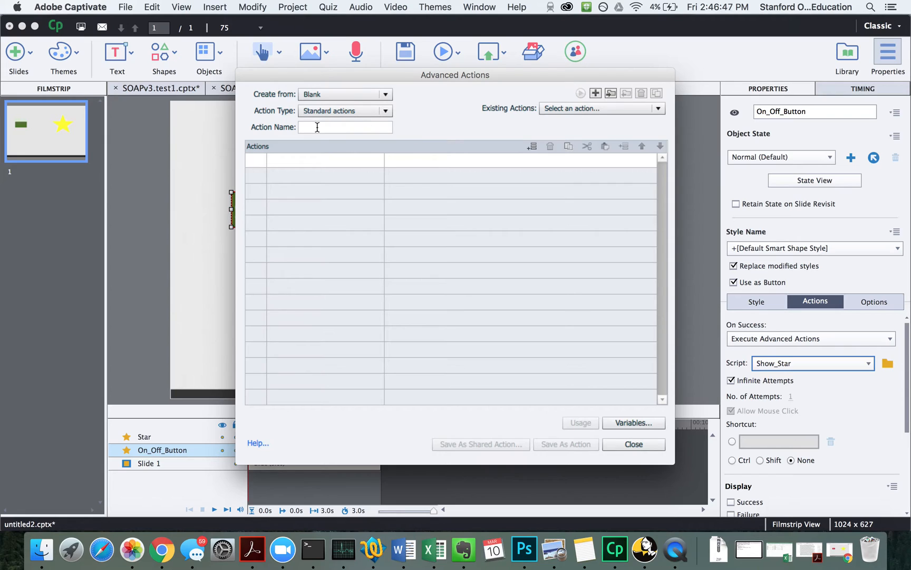
{"action": "left_click", "coordinate": [317, 127]}
{"action": "left_click", "coordinate": [339, 110]}
{"action": "left_click", "coordinate": [339, 137]}
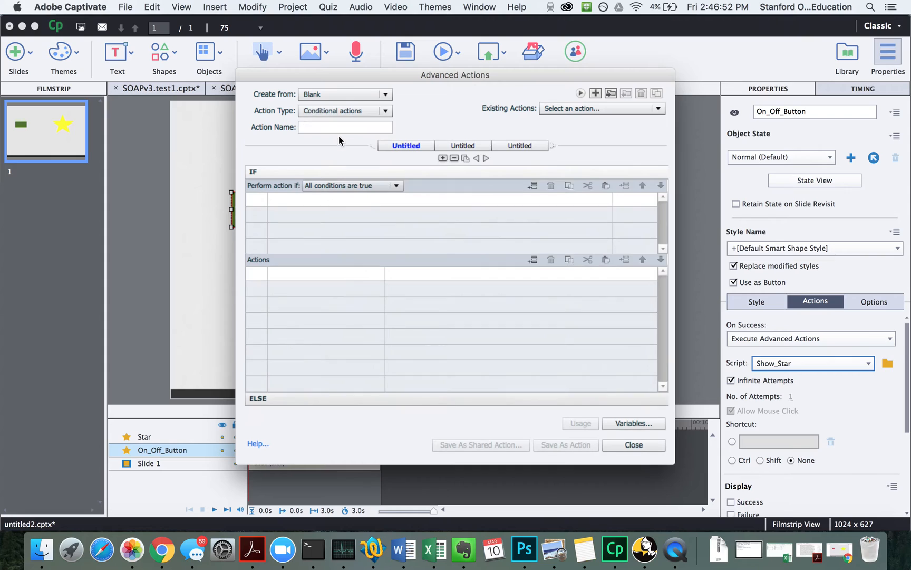
{"action": "left_click", "coordinate": [340, 132]}
{"action": "type", "text": "Action_Name"}
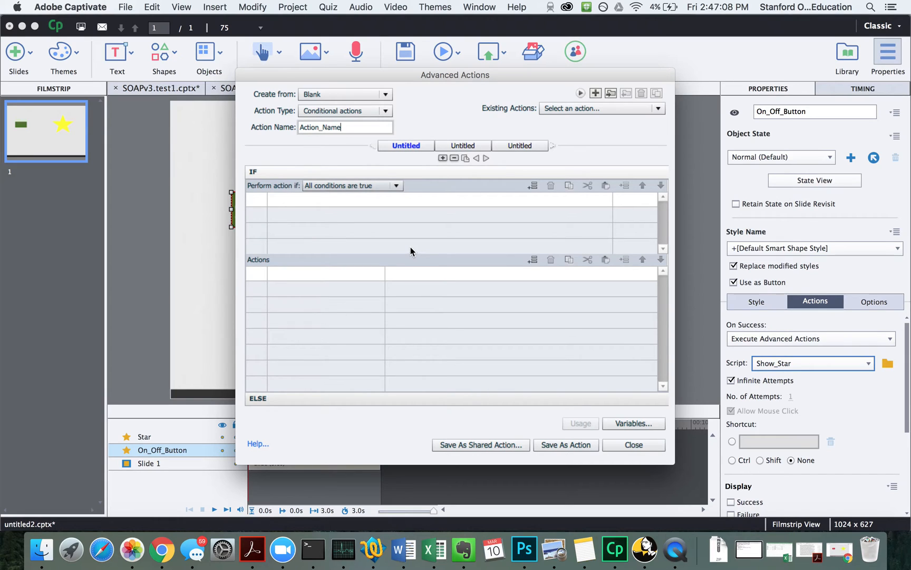
Step: Load the existing Show_Star action and set the variable in its IF condition to onoroff
{"action": "left_click", "coordinate": [558, 109]}
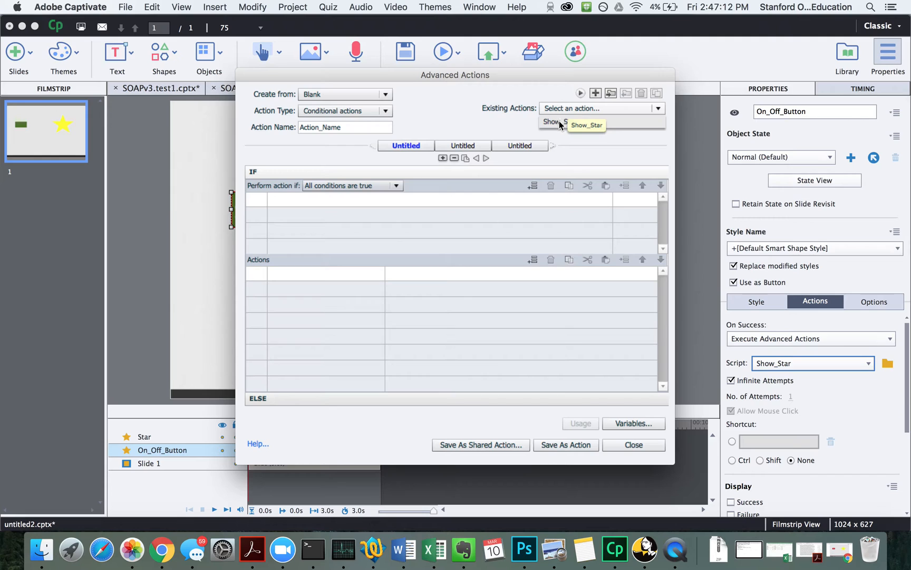
{"action": "left_click", "coordinate": [560, 124]}
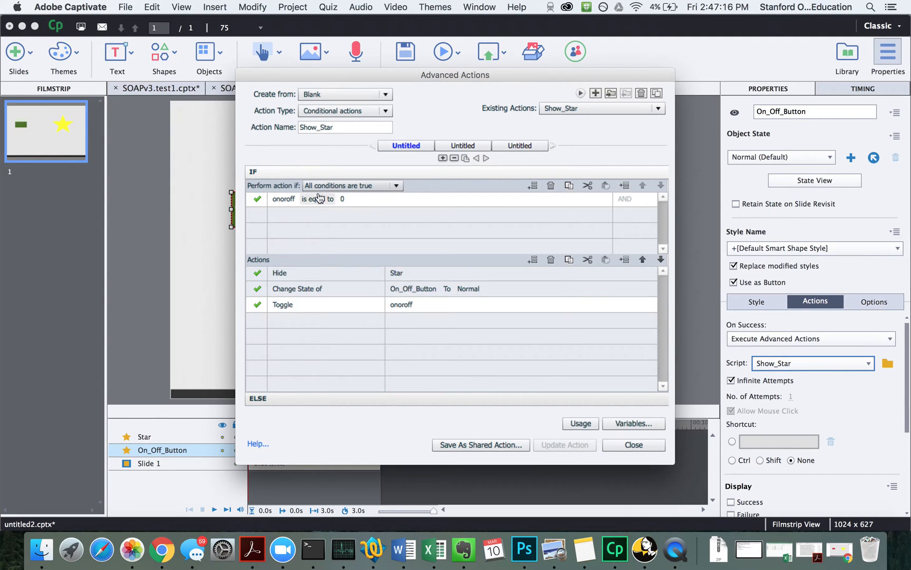
{"action": "left_click", "coordinate": [284, 200]}
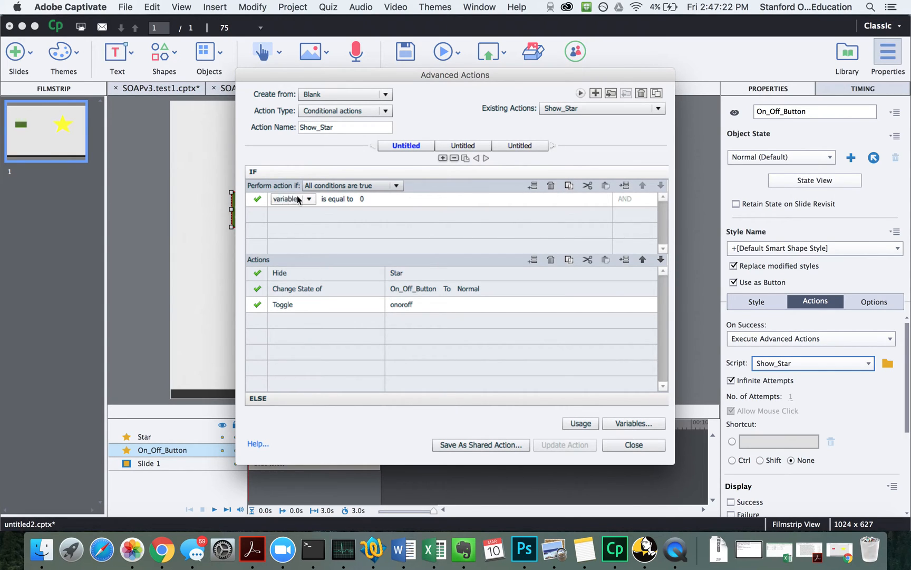
{"action": "left_click", "coordinate": [309, 200]}
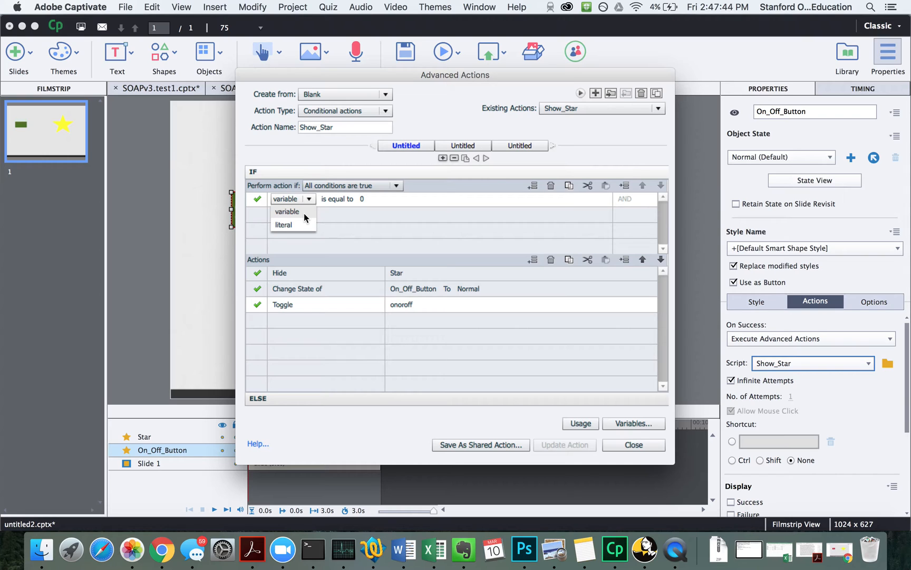
{"action": "left_click", "coordinate": [304, 213]}
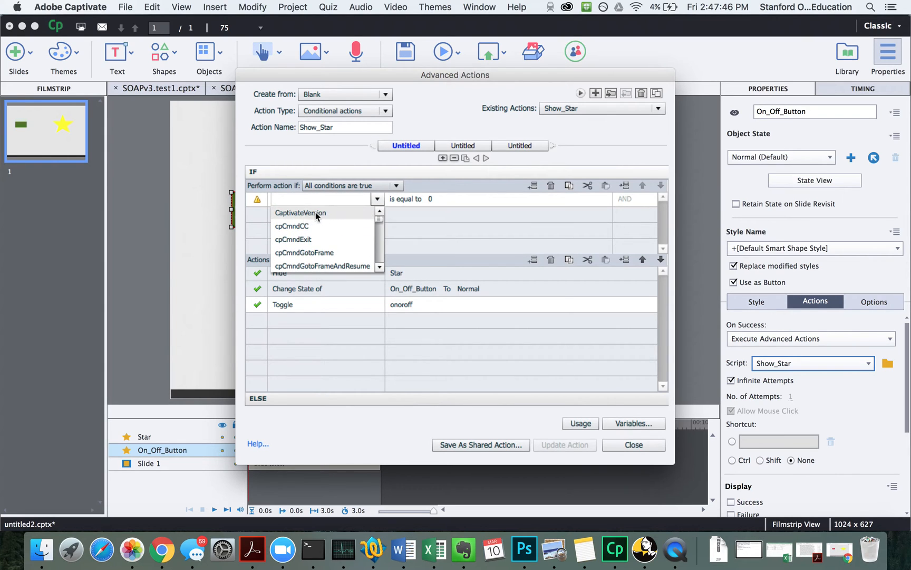
{"action": "scroll", "coordinate": [315, 213], "scroll_direction": "down", "scroll_amount": 10}
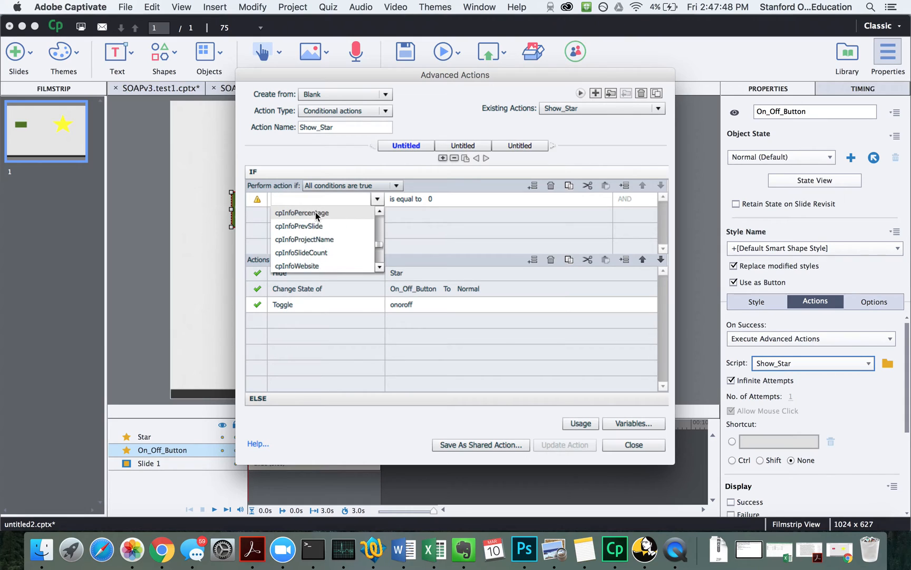
{"action": "scroll", "coordinate": [315, 212], "scroll_direction": "down", "scroll_amount": 3}
{"action": "left_click", "coordinate": [311, 262]}
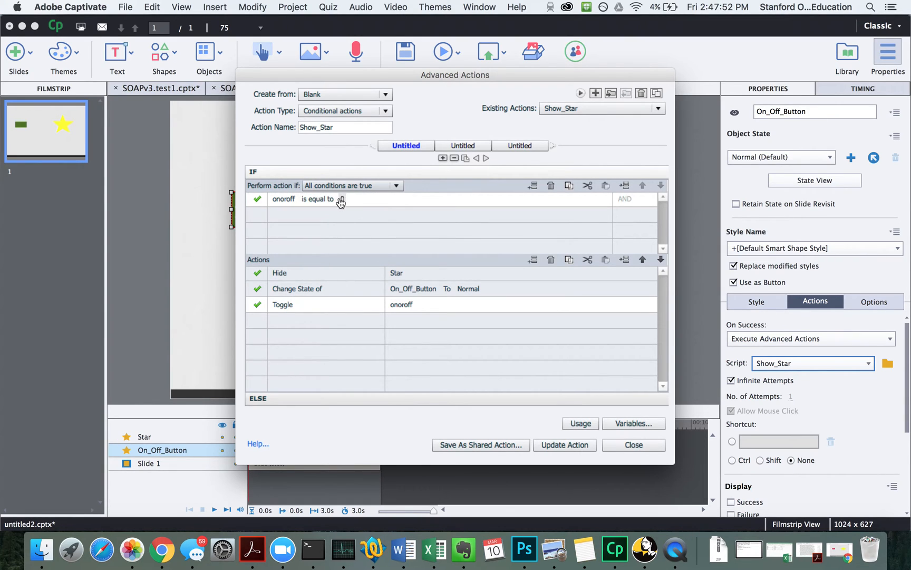
Step: Set the comparison value of the onoroff IF condition to the literal 0
{"action": "left_click", "coordinate": [342, 199]}
{"action": "left_click", "coordinate": [349, 198]}
{"action": "left_click", "coordinate": [364, 220]}
{"action": "type", "text": "0"}
{"action": "key", "text": "Return"}
Step: Compare the IF and ELSE branches of Show_Star, examining their star visibility, button state and variable toggle actions
{"action": "left_click", "coordinate": [271, 396]}
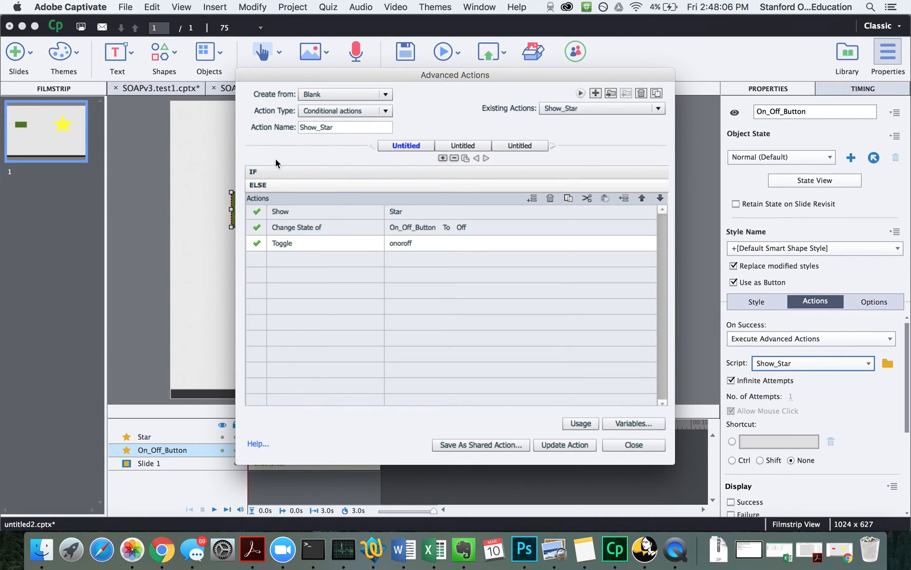
{"action": "left_click", "coordinate": [277, 171]}
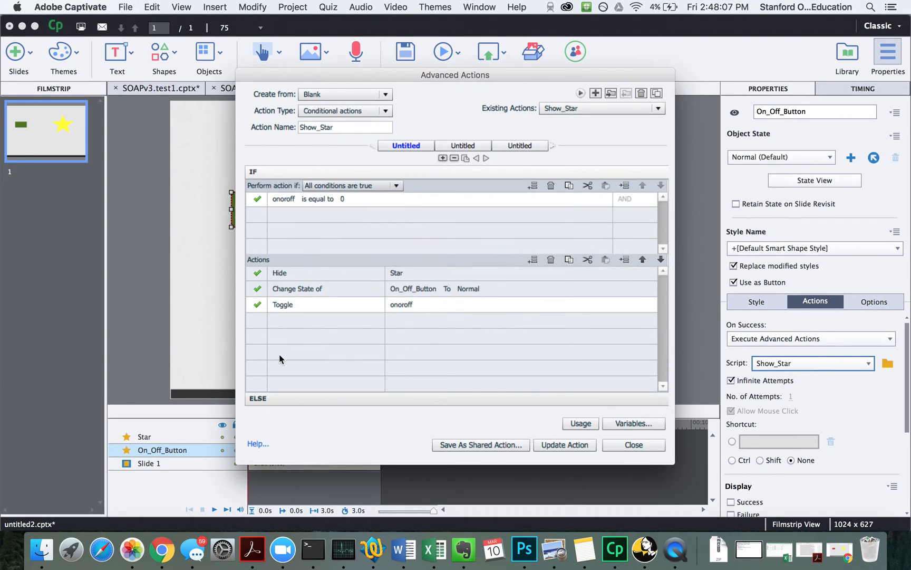
{"action": "left_click", "coordinate": [278, 396]}
{"action": "left_click", "coordinate": [277, 172]}
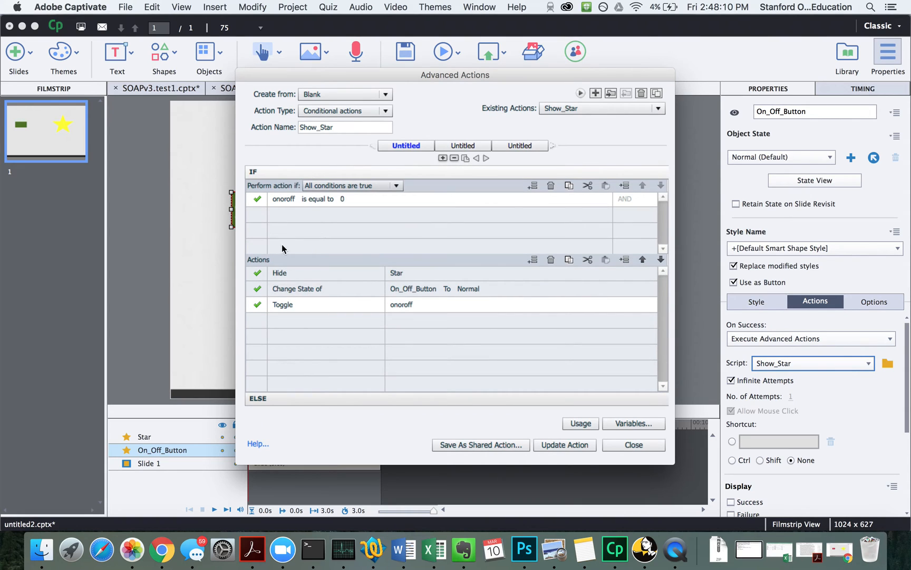
{"action": "left_click", "coordinate": [294, 397]}
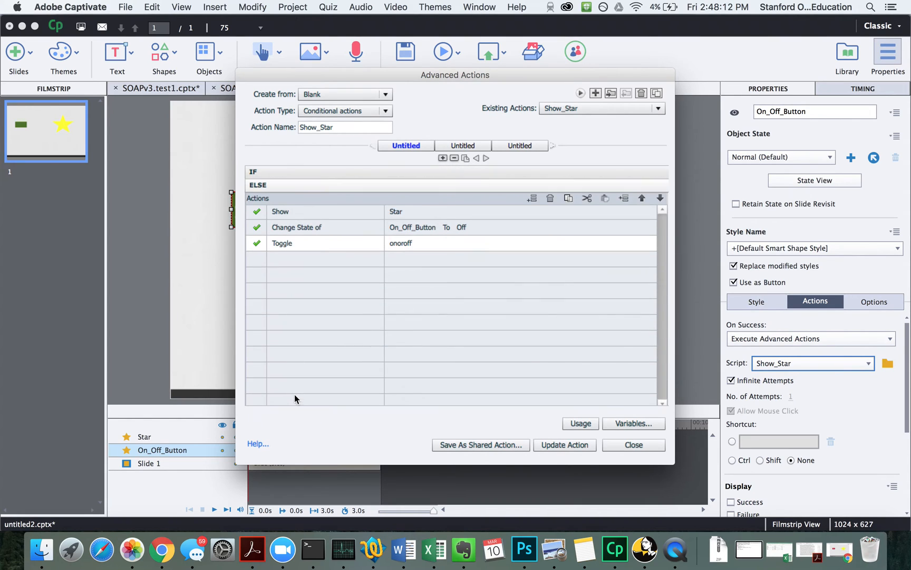
{"action": "left_click", "coordinate": [264, 172]}
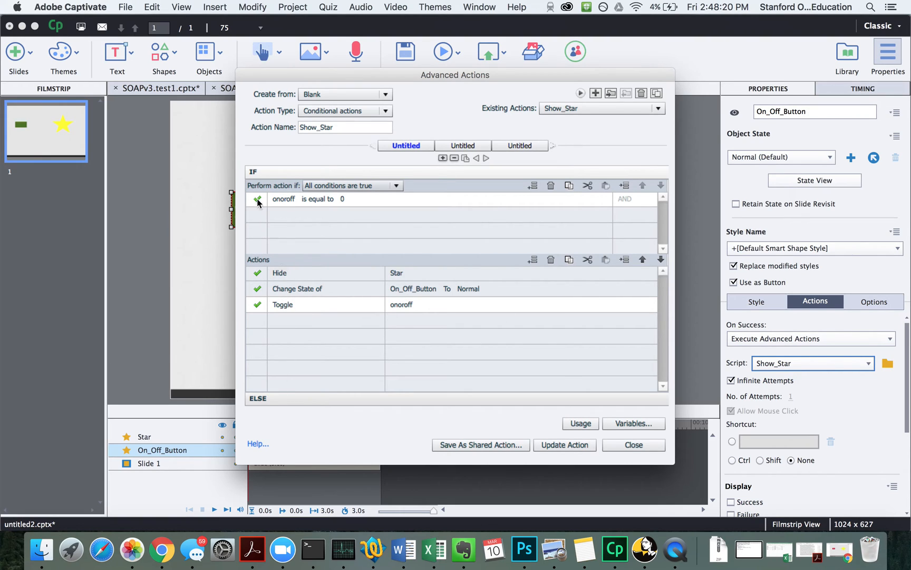
{"action": "left_click", "coordinate": [276, 393]}
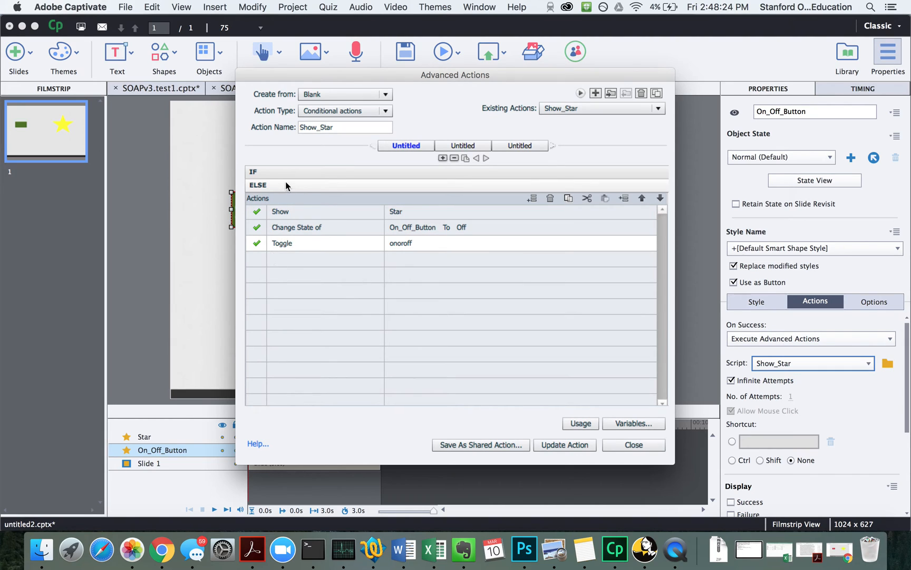
{"action": "left_click", "coordinate": [287, 173]}
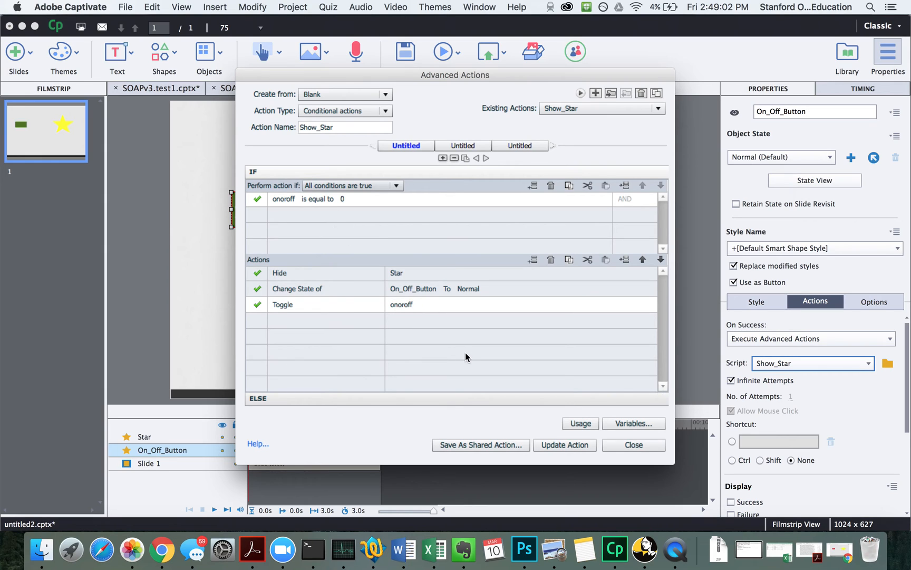
{"action": "left_click", "coordinate": [313, 398]}
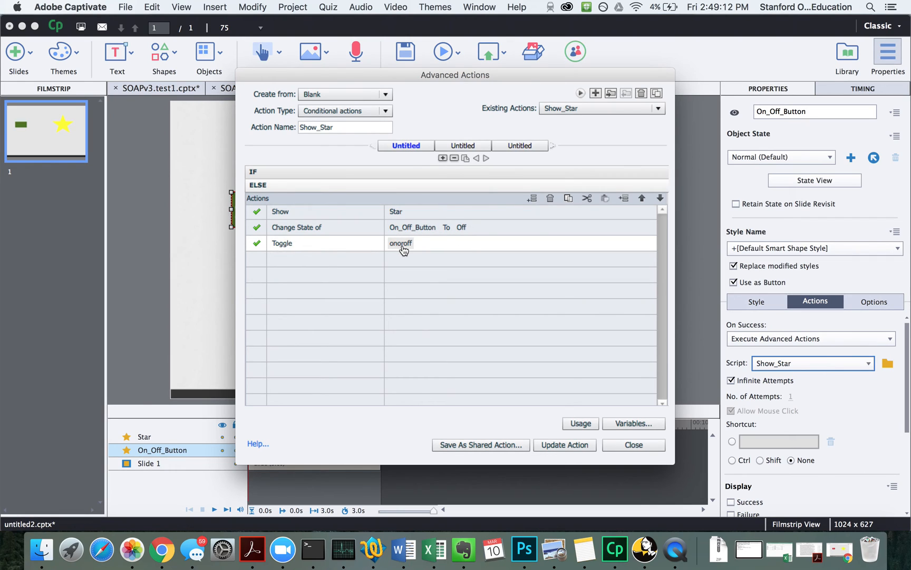
{"action": "left_click", "coordinate": [334, 173]}
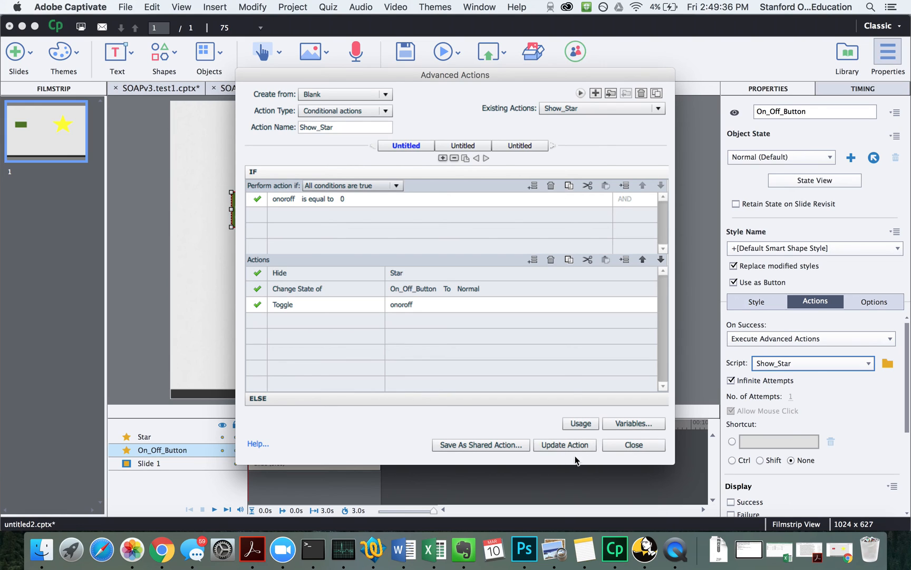
Step: Update the Show_Star action and close the Advanced Actions dialog
{"action": "left_click", "coordinate": [567, 444]}
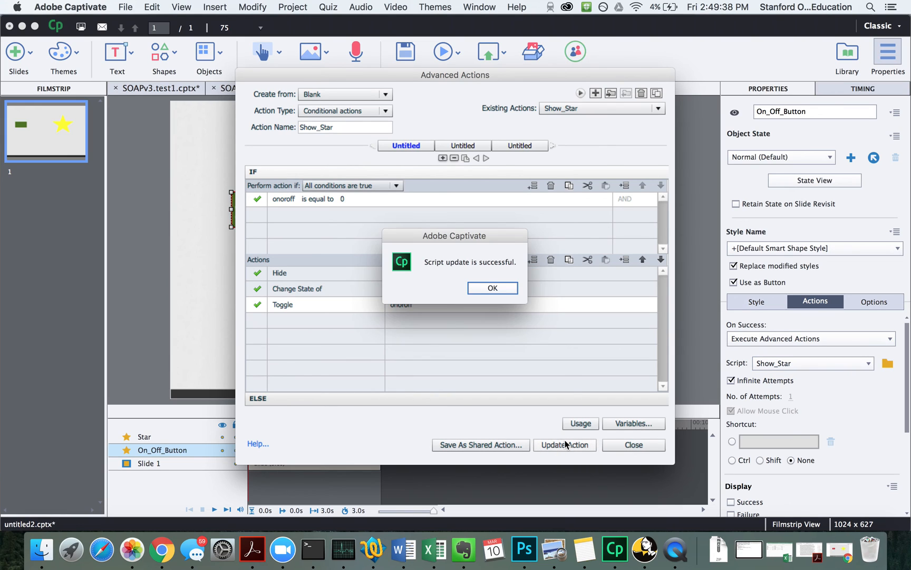
{"action": "left_click", "coordinate": [496, 286]}
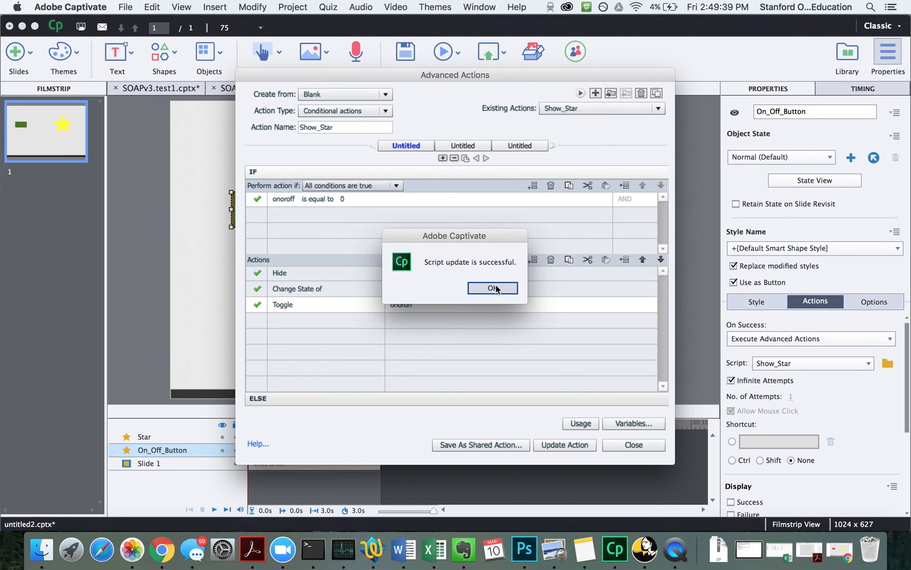
{"action": "left_click", "coordinate": [641, 449]}
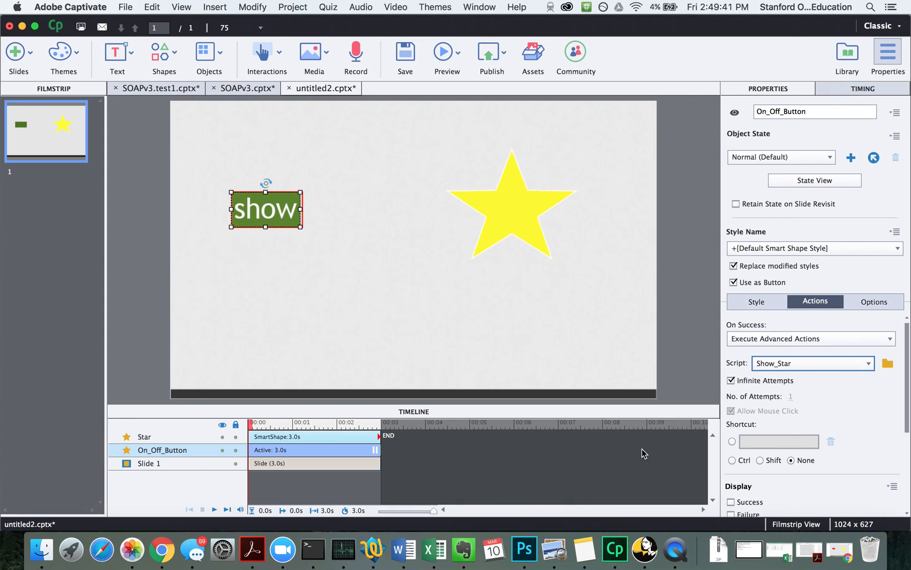
Step: Have On_Off_Button execute the advanced action Show_Star on success, with Infinite Attempts enabled
{"action": "left_click", "coordinate": [352, 248]}
{"action": "left_click", "coordinate": [287, 215]}
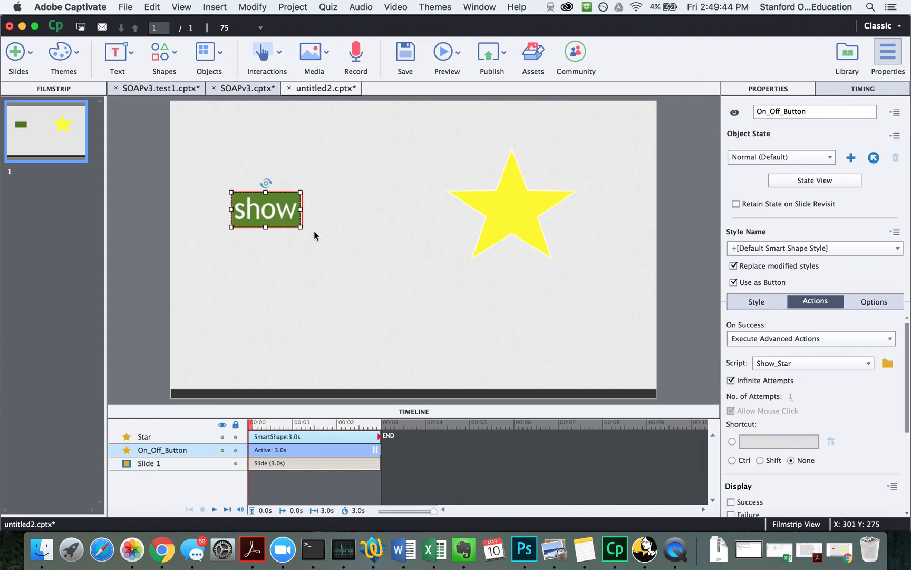
{"action": "left_click", "coordinate": [765, 339]}
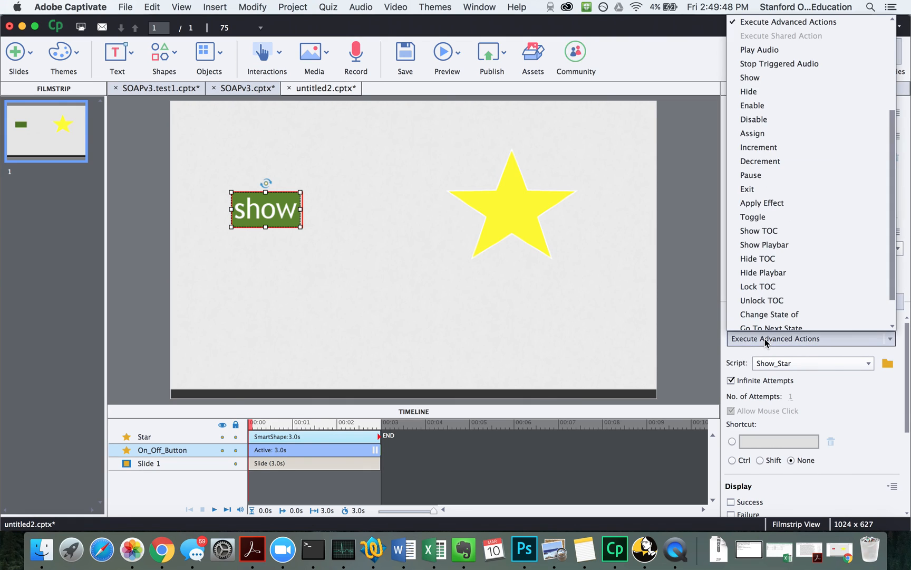
{"action": "left_click", "coordinate": [762, 23]}
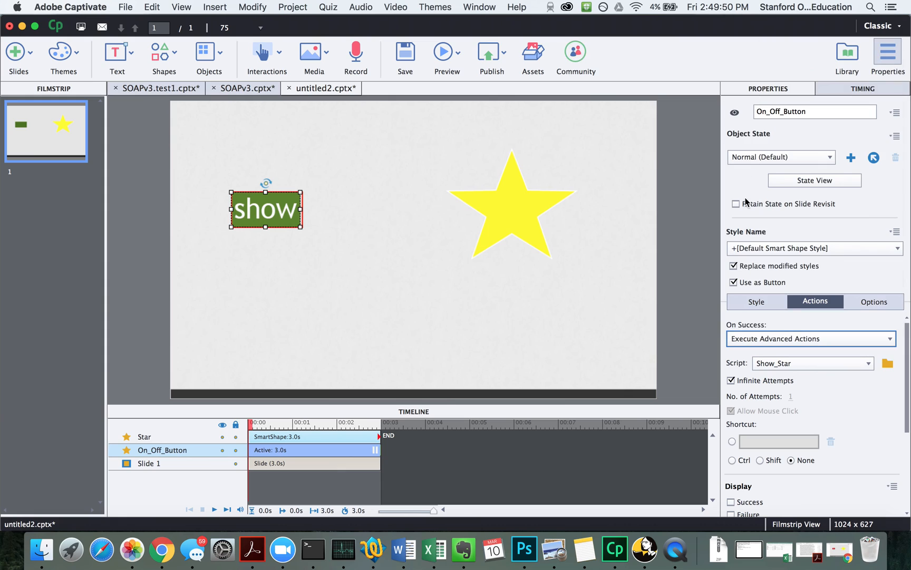
{"action": "left_click", "coordinate": [796, 364]}
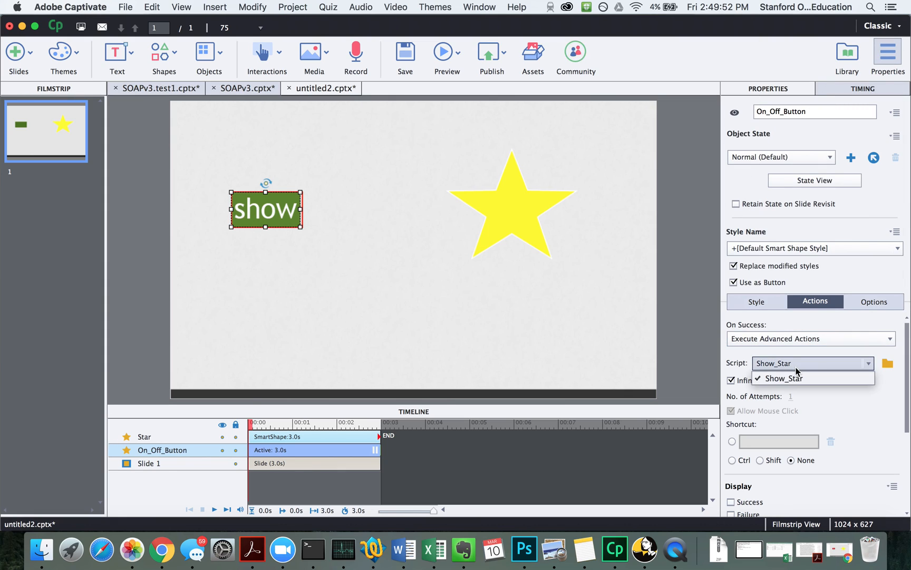
{"action": "left_click", "coordinate": [794, 378]}
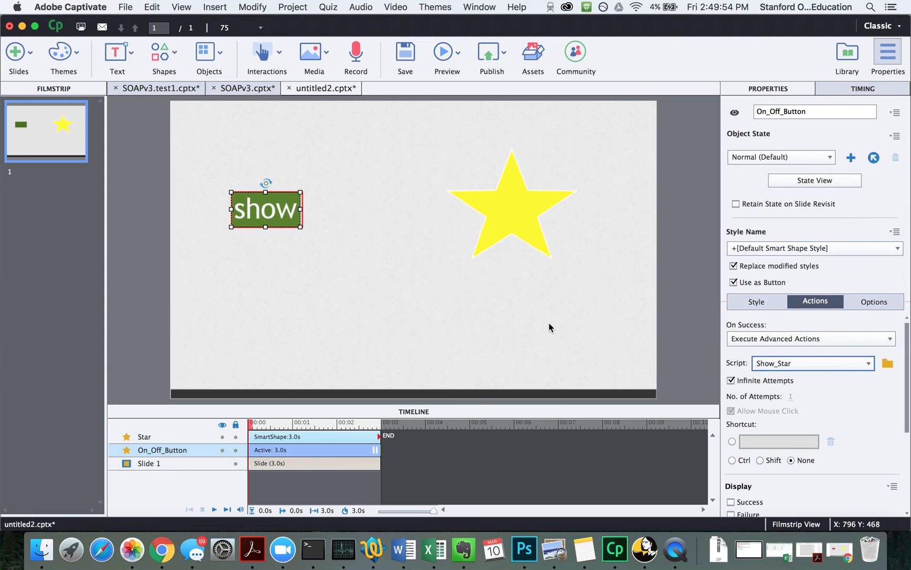
{"action": "left_click", "coordinate": [731, 380]}
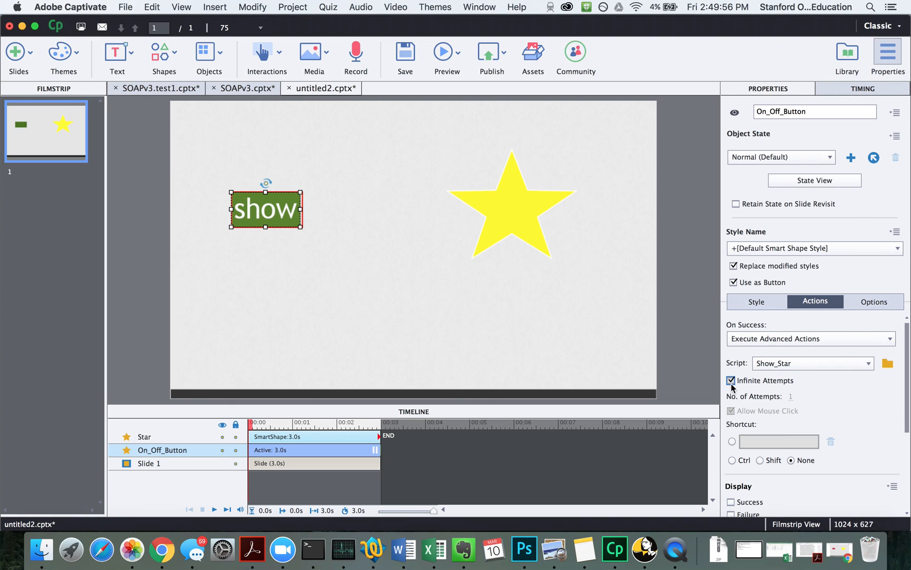
{"action": "left_click", "coordinate": [731, 380]}
Step: Preview the project in the browser and test the show/hide button by toggling the star several times
{"action": "left_click", "coordinate": [429, 315]}
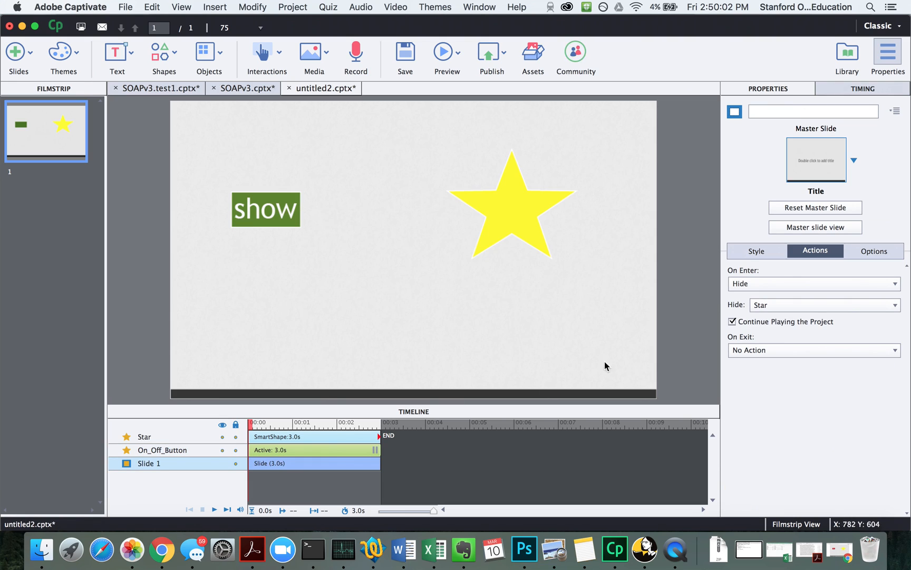
{"action": "left_click", "coordinate": [444, 53]}
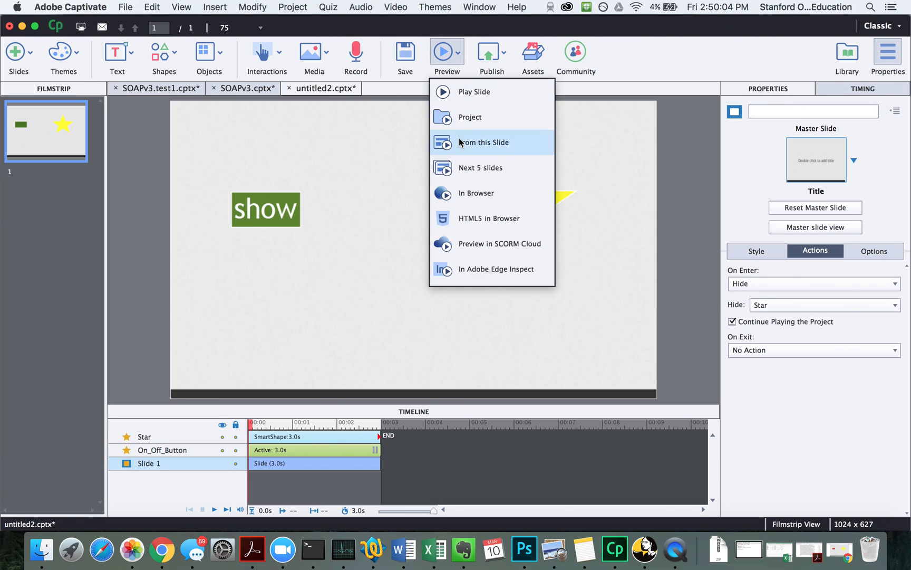
{"action": "left_click", "coordinate": [475, 192]}
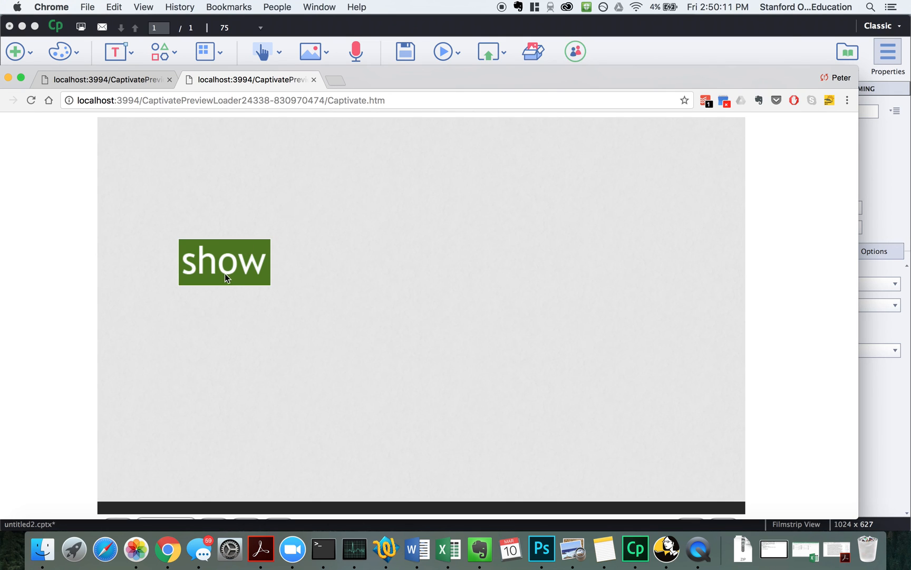
{"action": "left_click", "coordinate": [225, 274]}
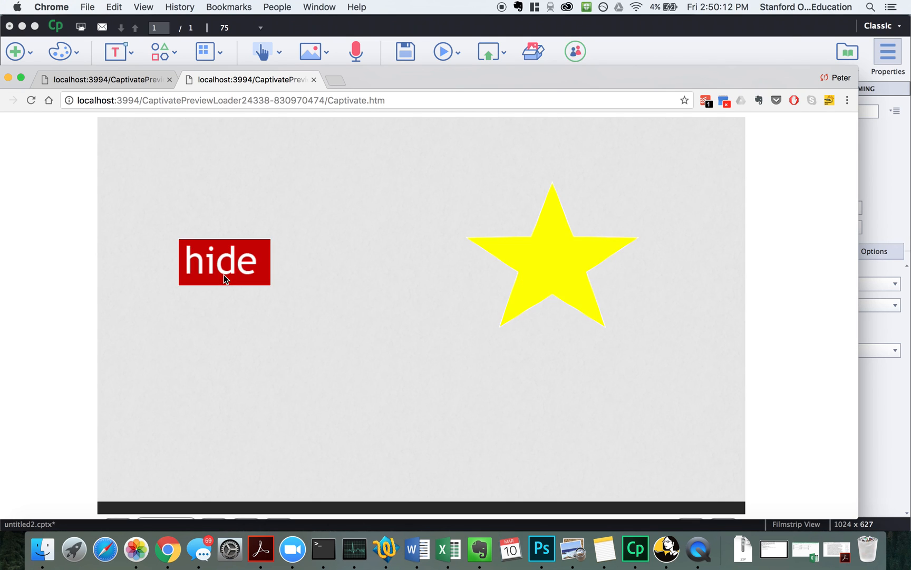
{"action": "left_click", "coordinate": [229, 268]}
{"action": "left_click", "coordinate": [229, 268]}
{"action": "left_click", "coordinate": [228, 268]}
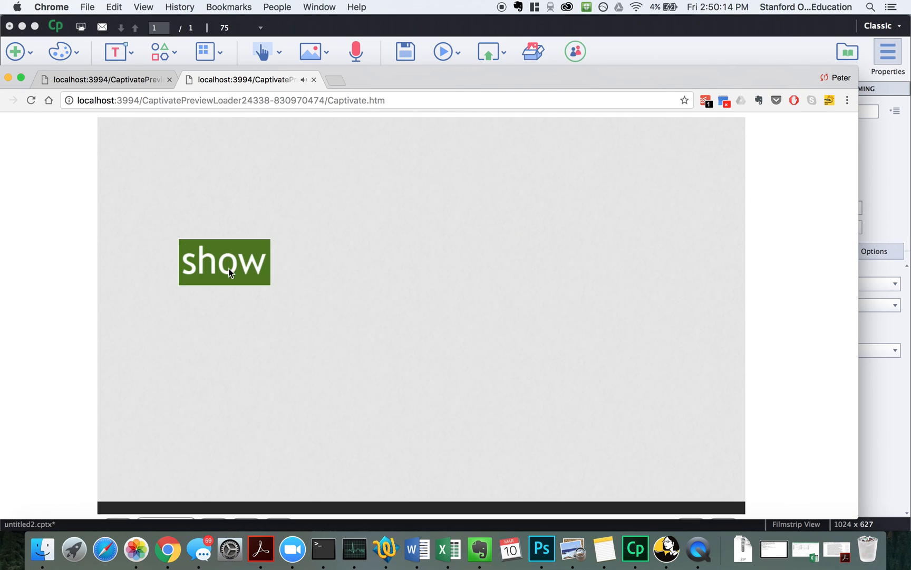
{"action": "left_click_drag", "start_coordinate": [378, 86], "coordinate": [434, 87]}
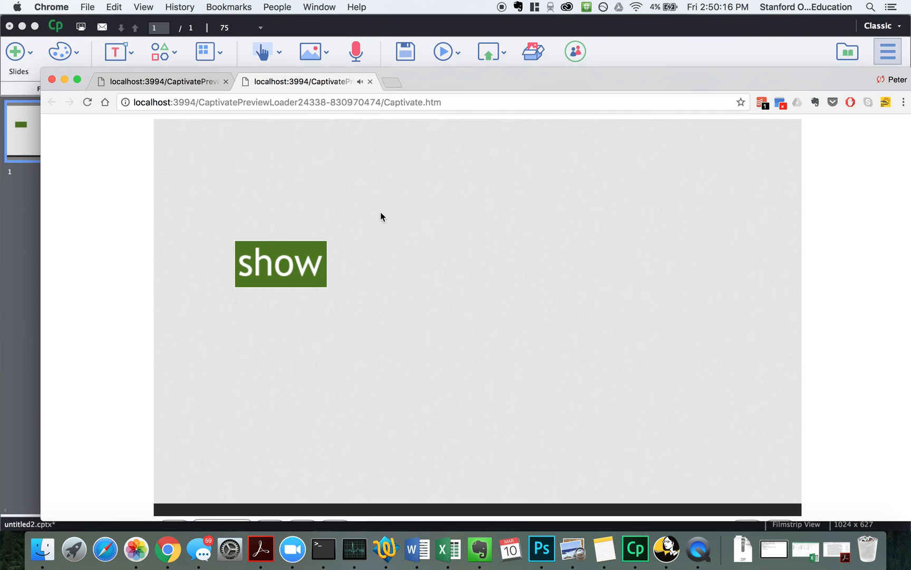